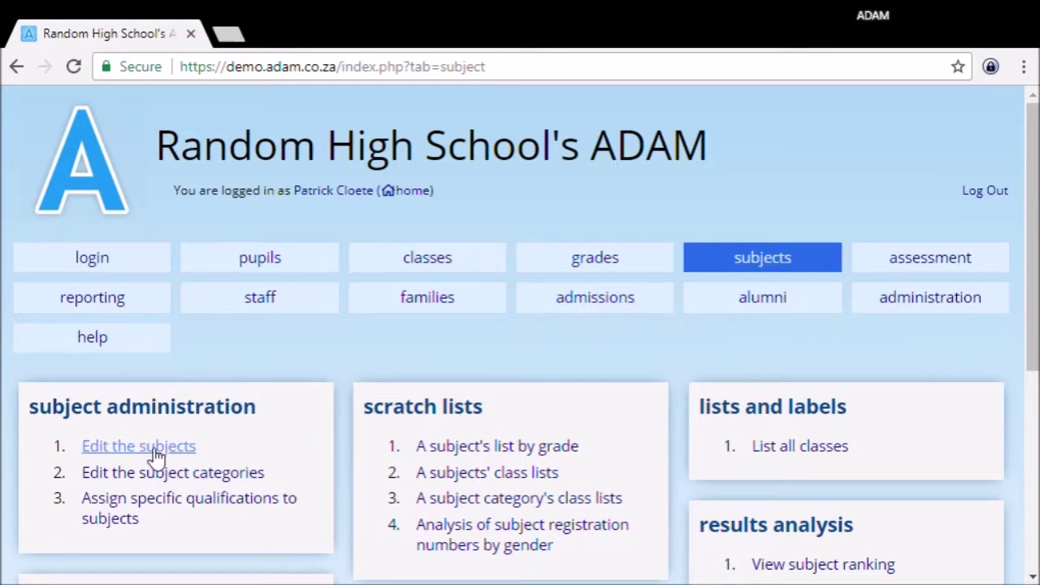
- Open the subject list for editing and start adding a new subject
click(122, 450)
scroll(284, 428, down, 6)
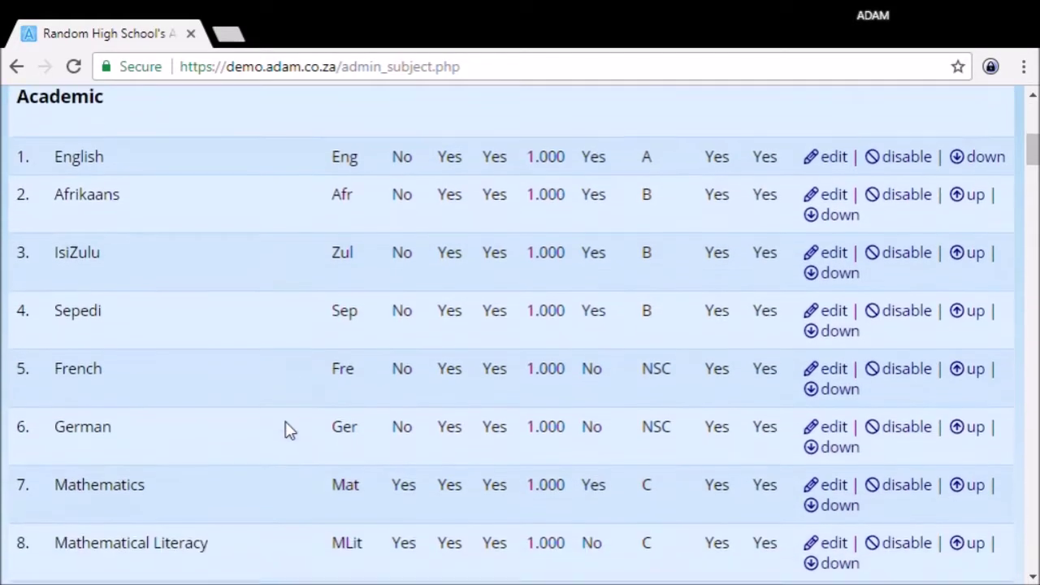
scroll(290, 426, up, 3)
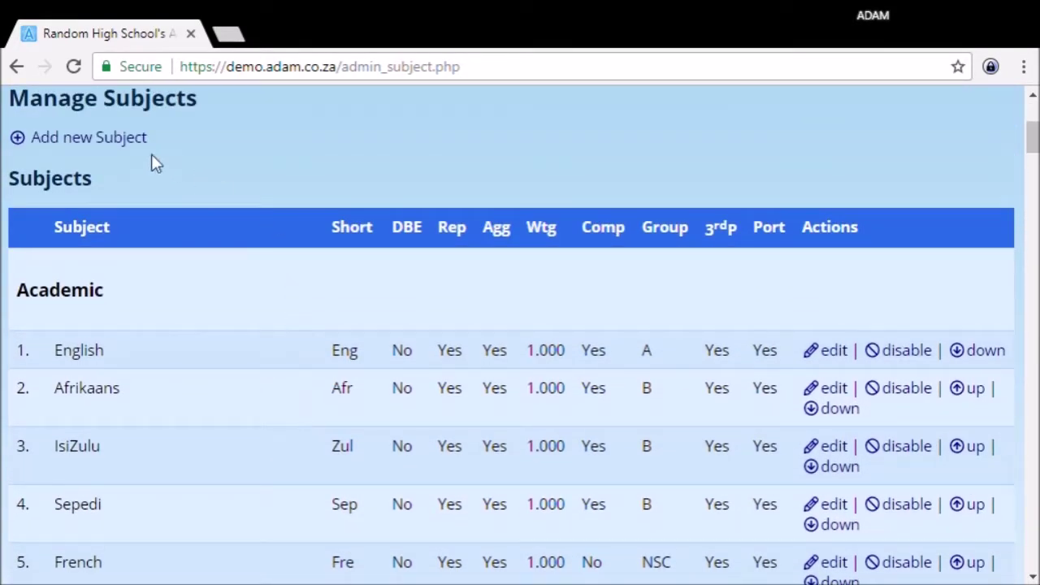
click(81, 146)
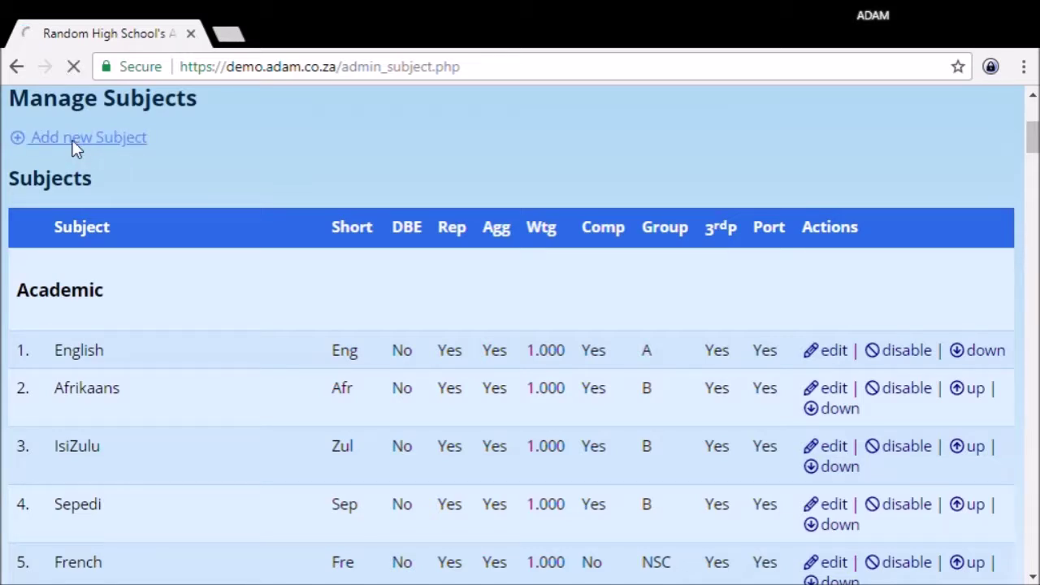
scroll(490, 342, down, 5)
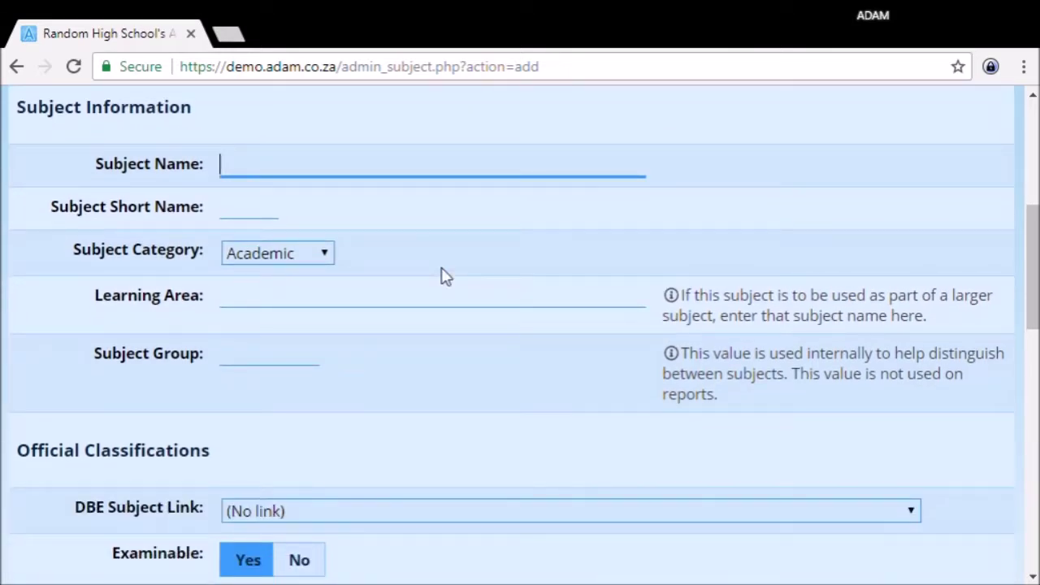
- Enter English Home Language as the new subject's name and EngHL as its short name
text(H)
key(BackSpace)
text(English )
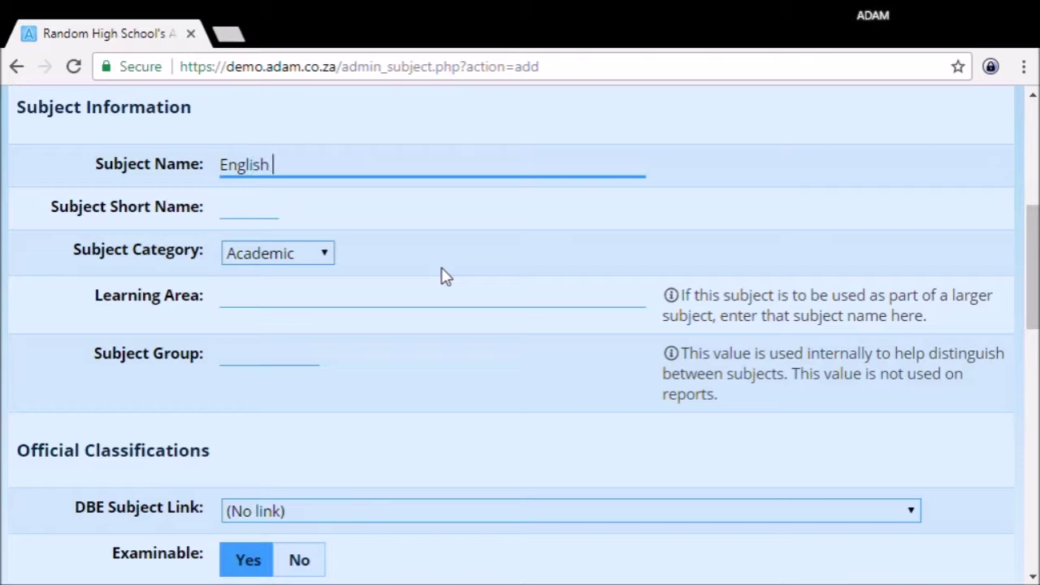
text(Home Language)
key(Tab)
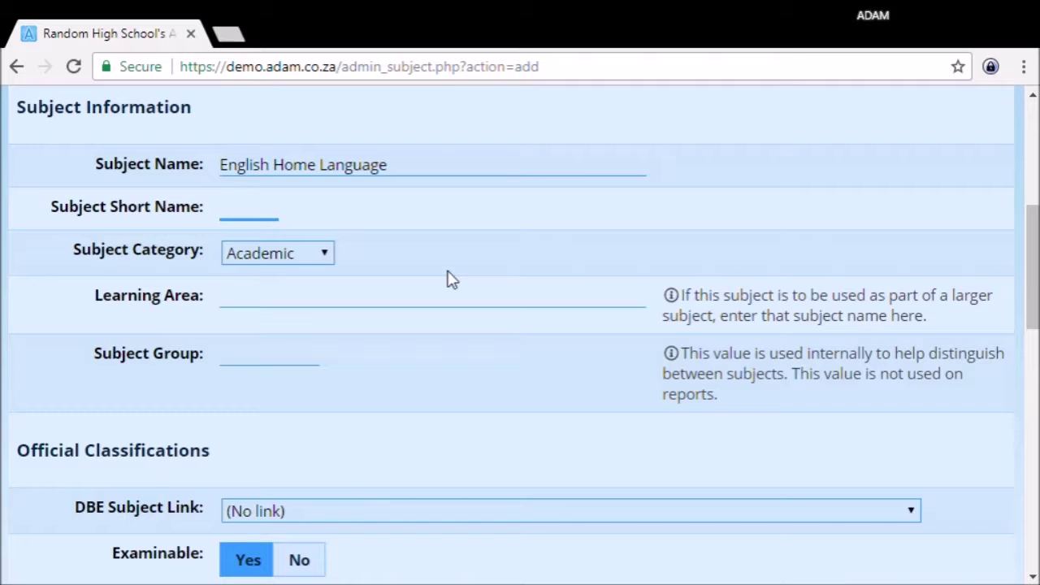
text(EngHL)
click(292, 255)
key(Down)
key(Down)
key(Down)
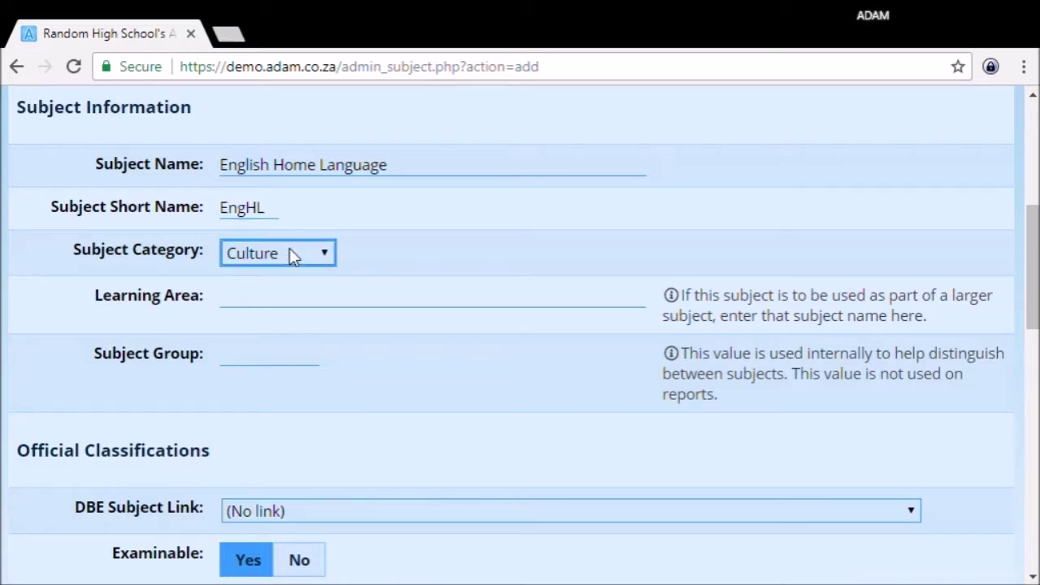
key(Up)
key(Up)
key(Up)
- Leave the learning area blank and set the subject group to FP
drag(107, 306, 203, 307)
click(233, 309)
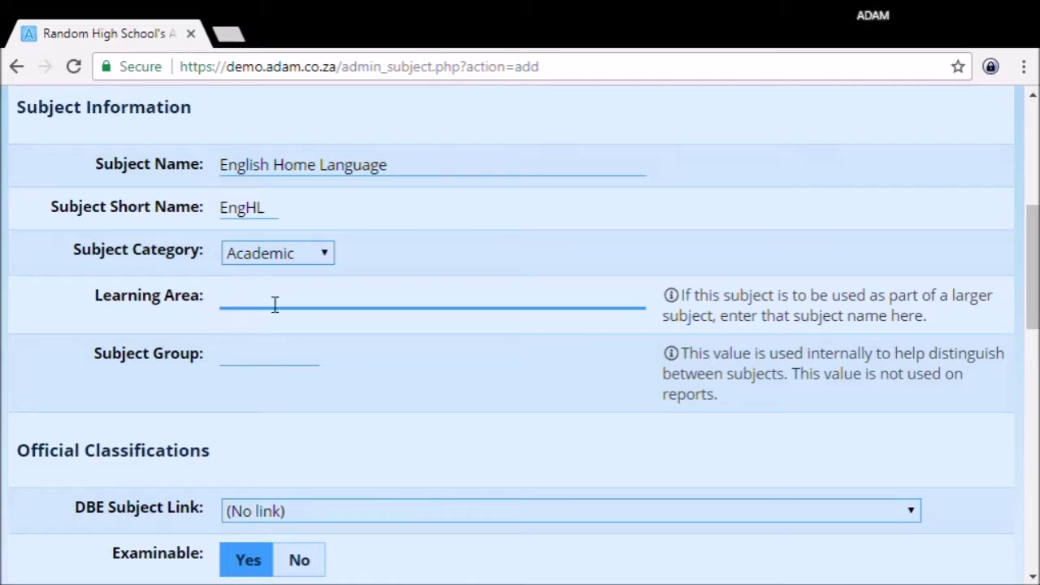
click(262, 358)
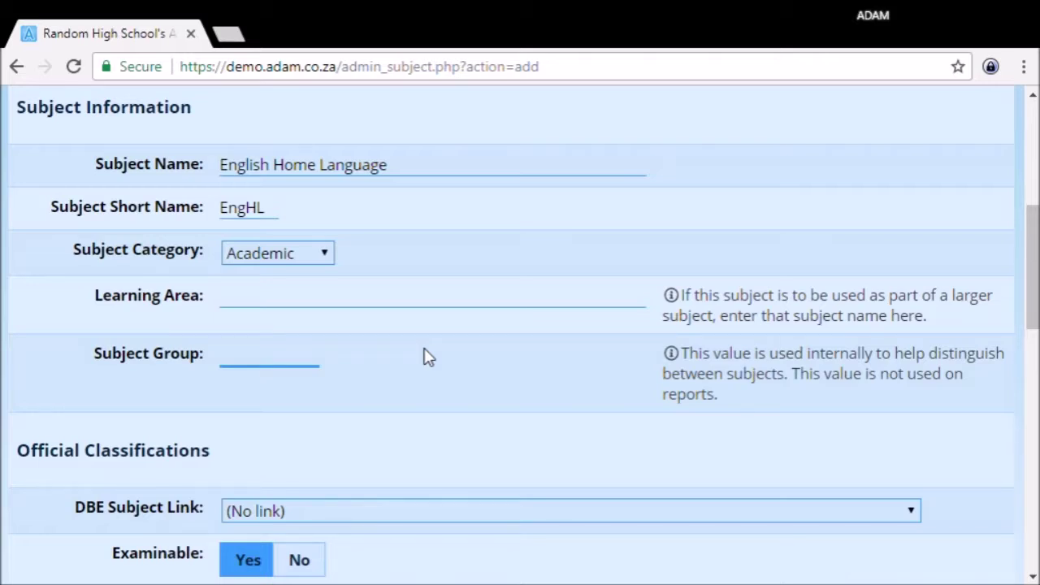
text(FP)
key(ctrl+a)
text(SP)
key(ctrl+a)
key(BackSpace)
text(FP)
click(371, 377)
- Set the DBE subject link to English Home Language
scroll(321, 362, down, 3)
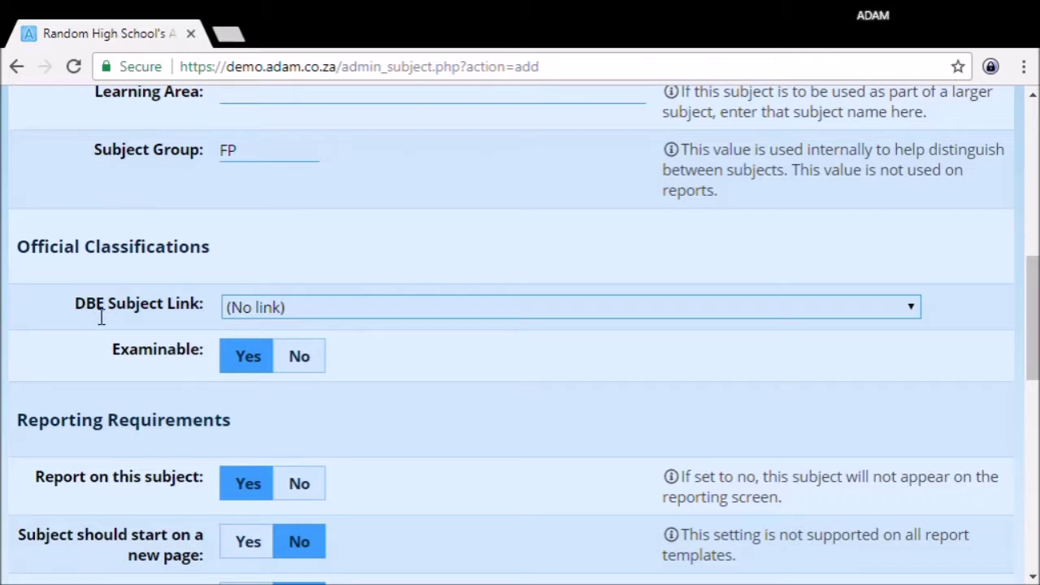
click(257, 308)
text(ent Sciences)
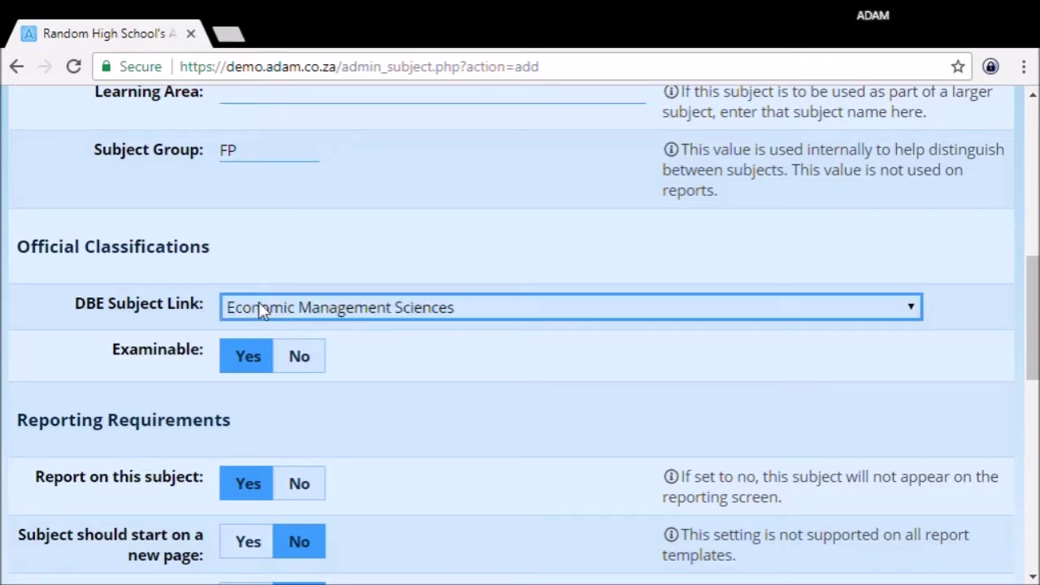
key(Down)
key(Down)
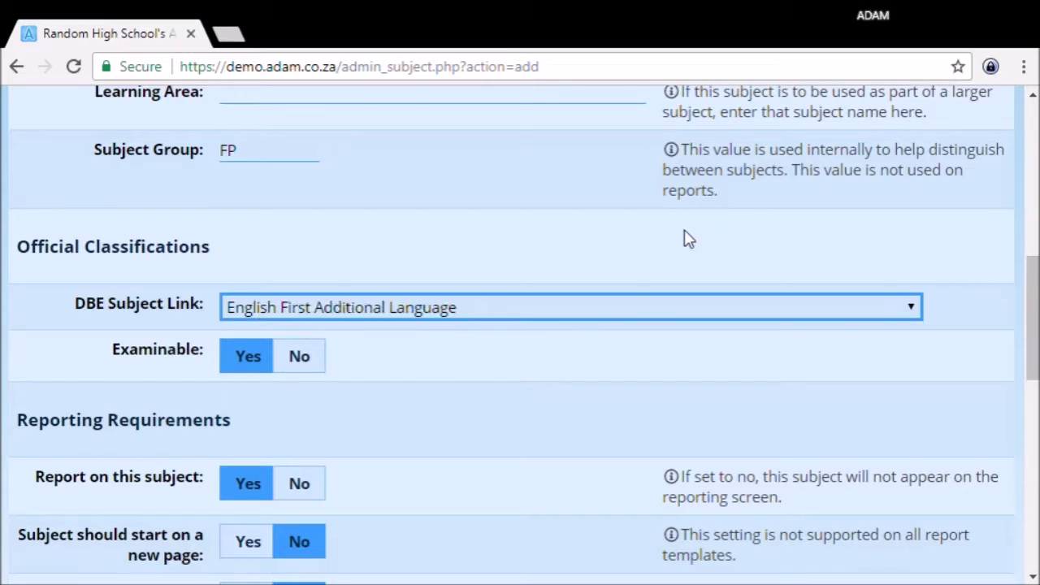
key(Up)
scroll(715, 241, up, 3)
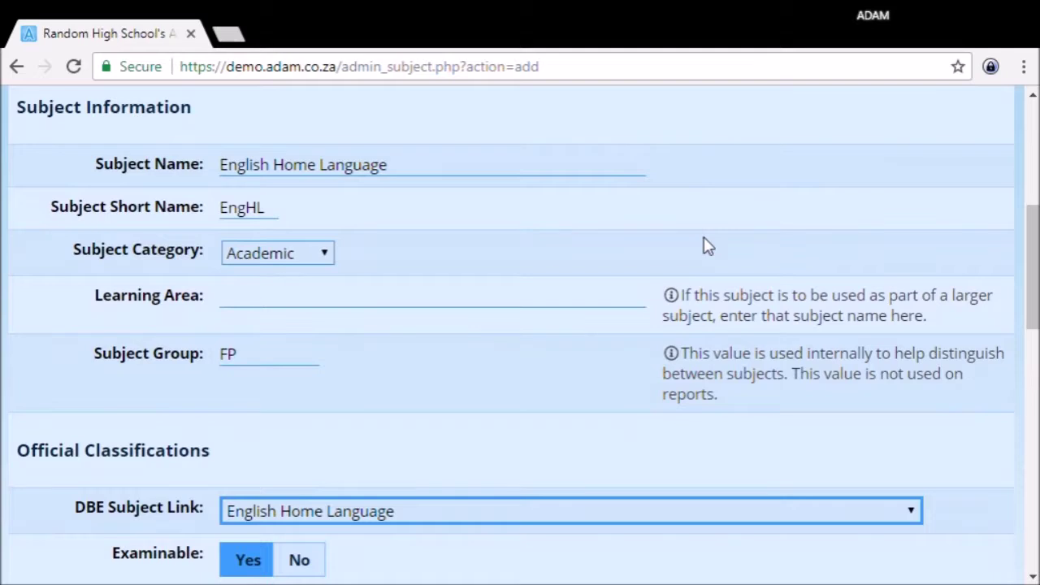
scroll(707, 243, down, 1)
scroll(539, 251, up, 1)
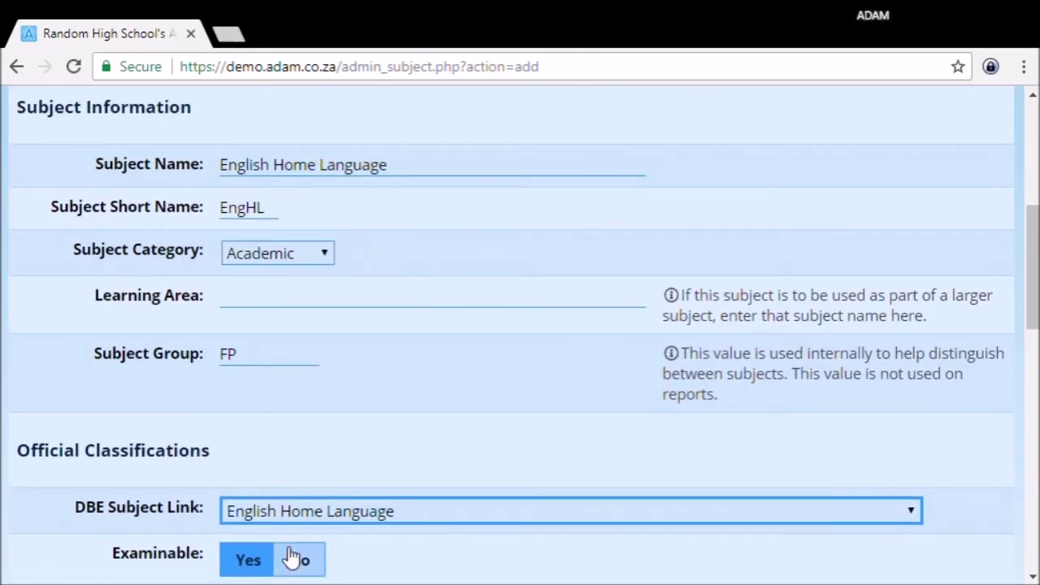
drag(284, 175, 490, 175)
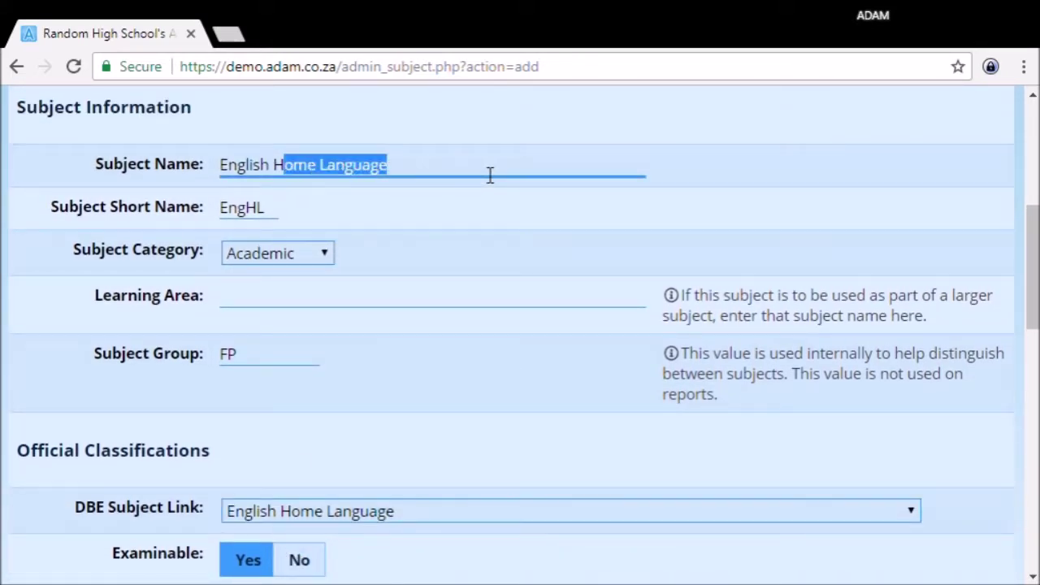
key(BackSpace)
key(BackSpace)
key(ctrl+z)
click(508, 431)
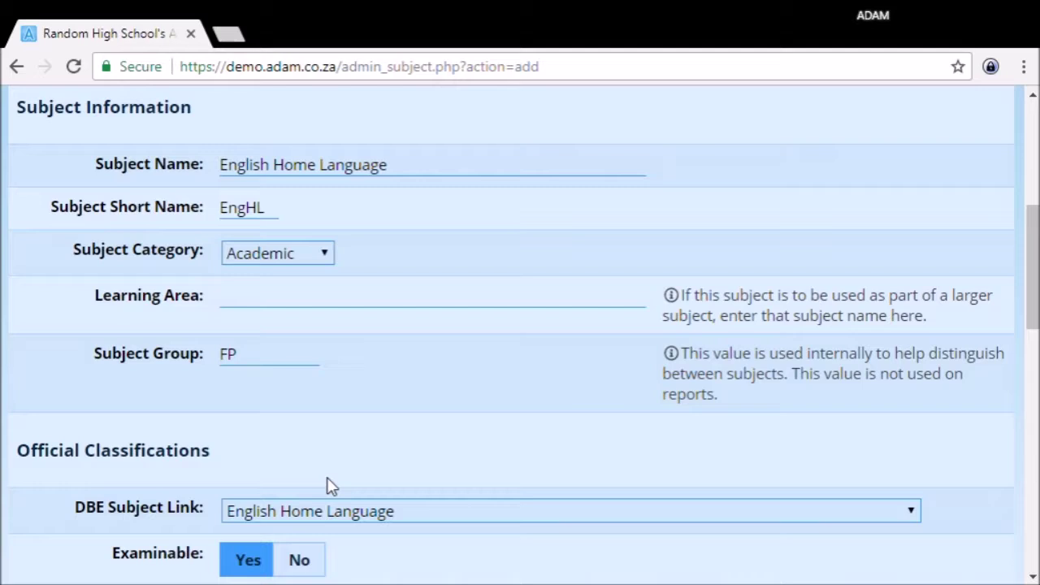
- Set the subject's aggregate weighting to 1
scroll(328, 479, down, 3)
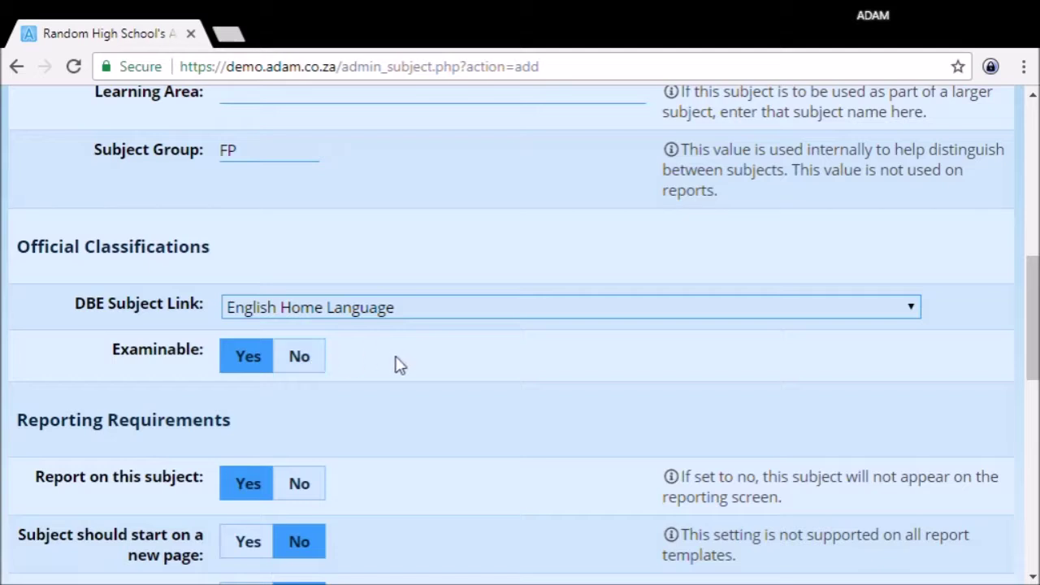
scroll(400, 365, down, 3)
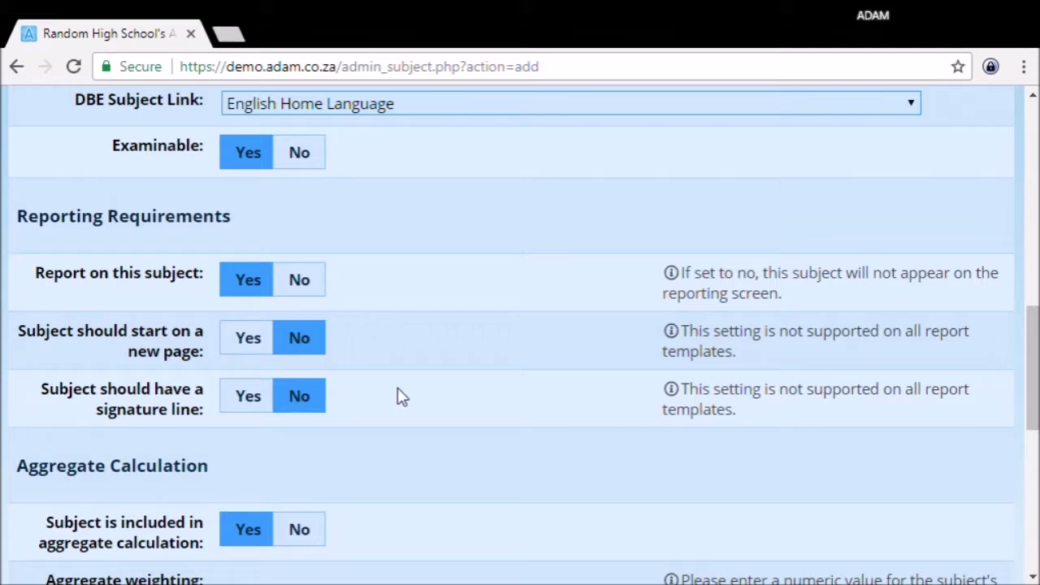
scroll(398, 396, down, 4)
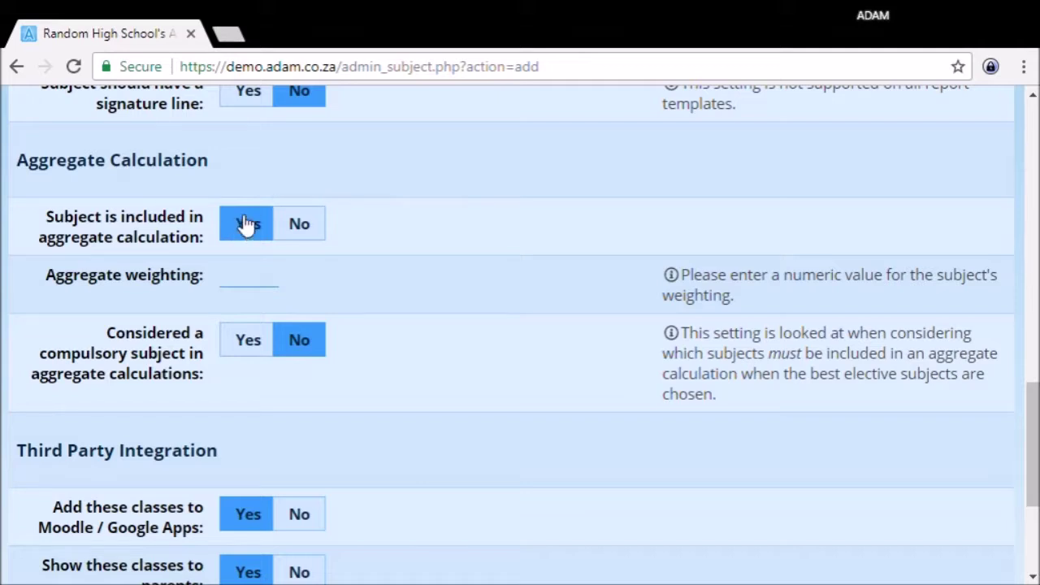
click(233, 282)
text(1)
click(375, 280)
click(255, 291)
text(00)
drag(231, 276, 310, 293)
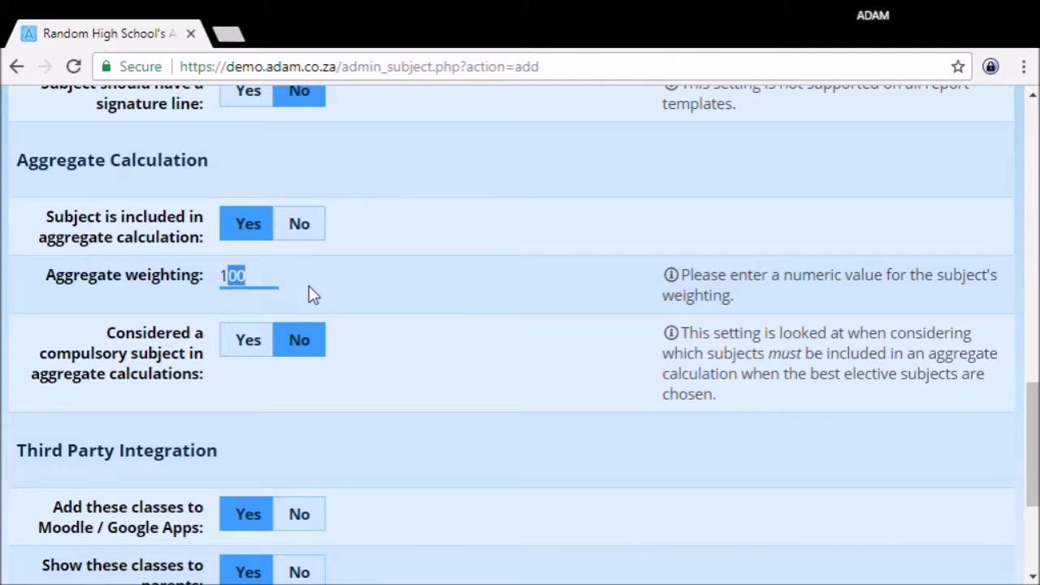
key(BackSpace)
click(323, 301)
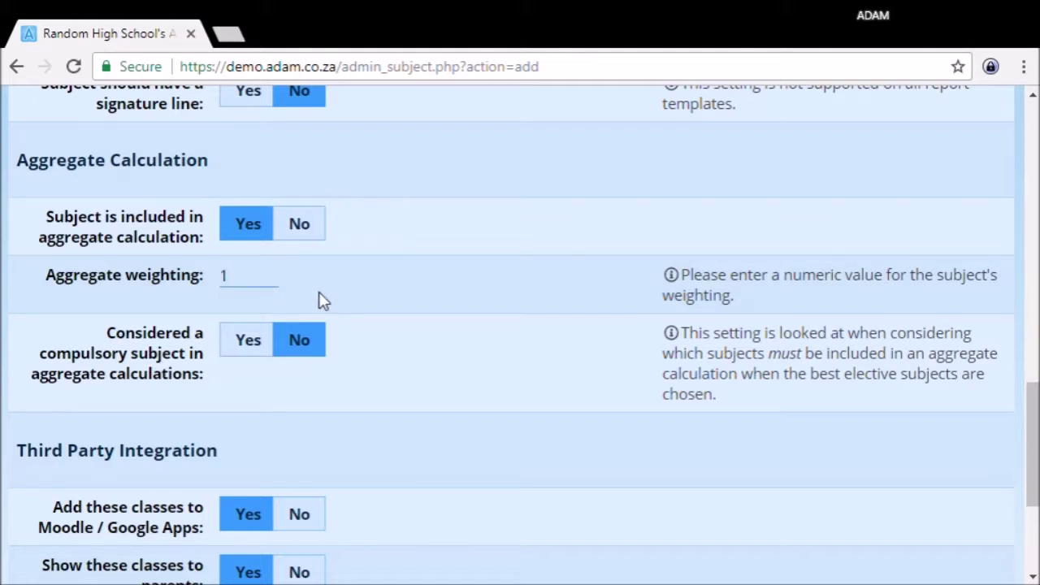
- Mark the subject as compulsory in aggregate calculations
drag(107, 333, 199, 375)
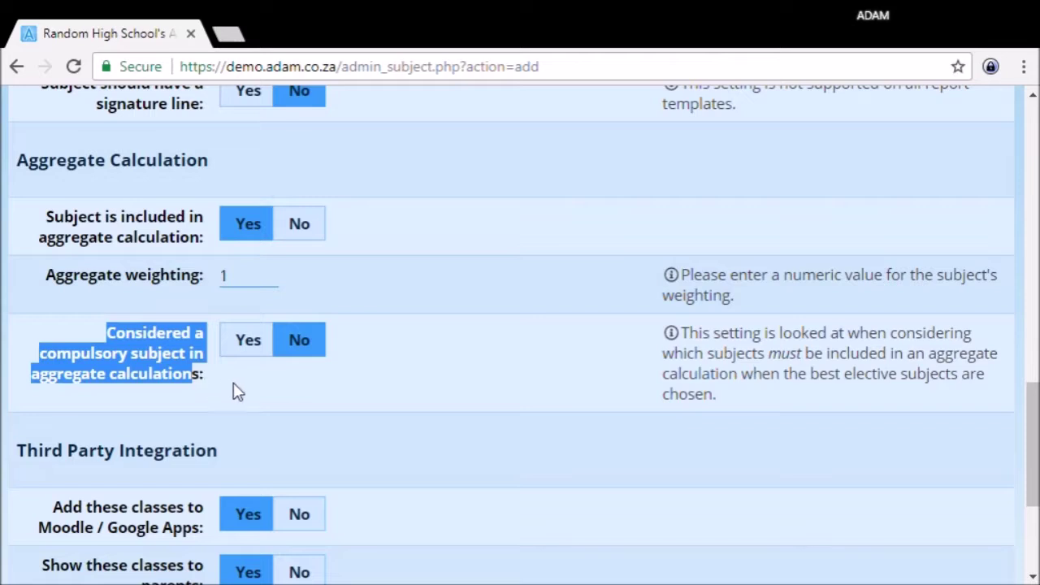
click(230, 391)
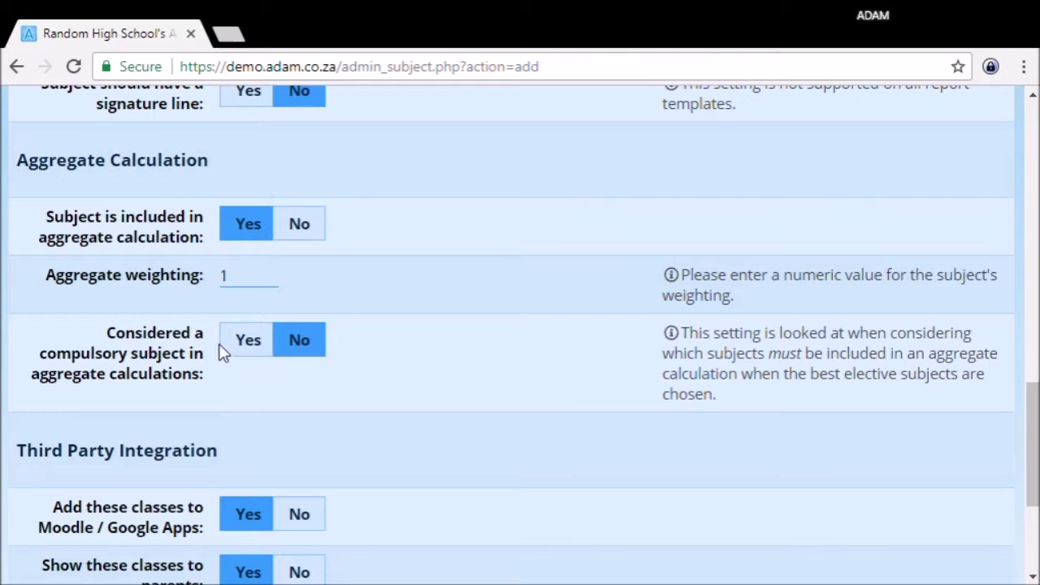
click(228, 349)
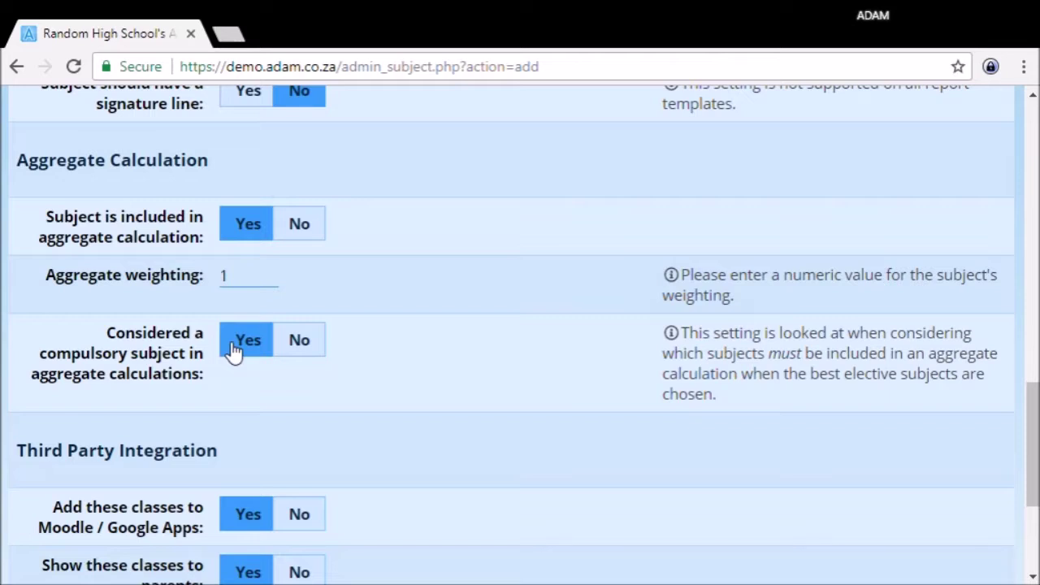
click(314, 343)
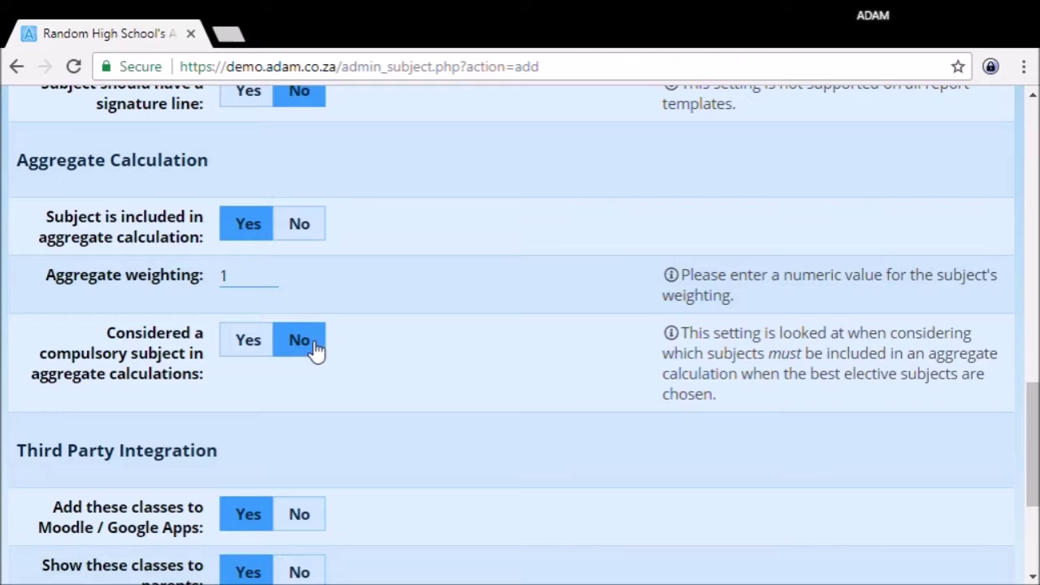
click(246, 347)
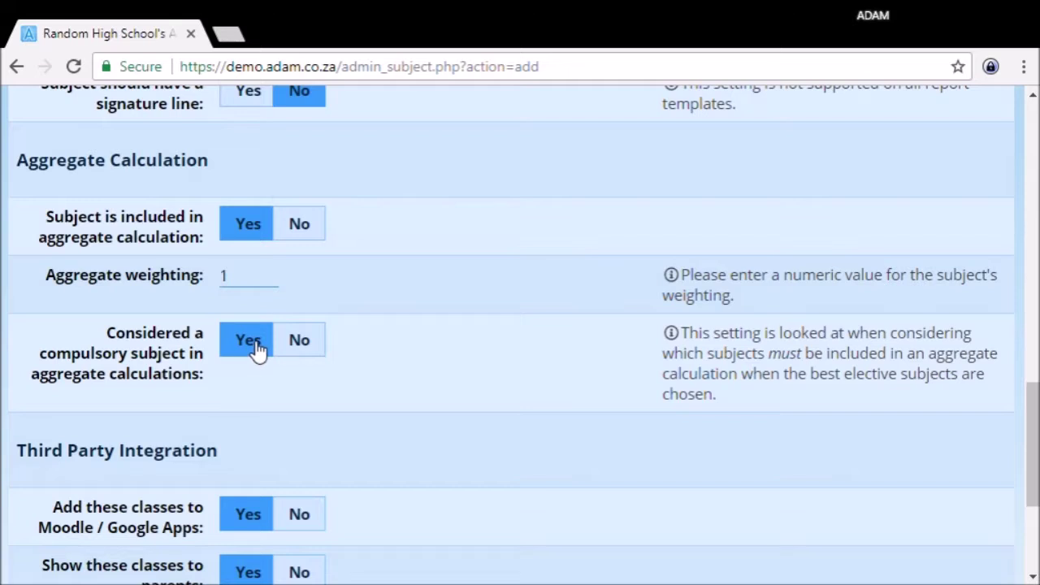
- Exclude the classes from Moodle / Google Apps while keeping them shown to parents, and save the subject
scroll(252, 350, down, 3)
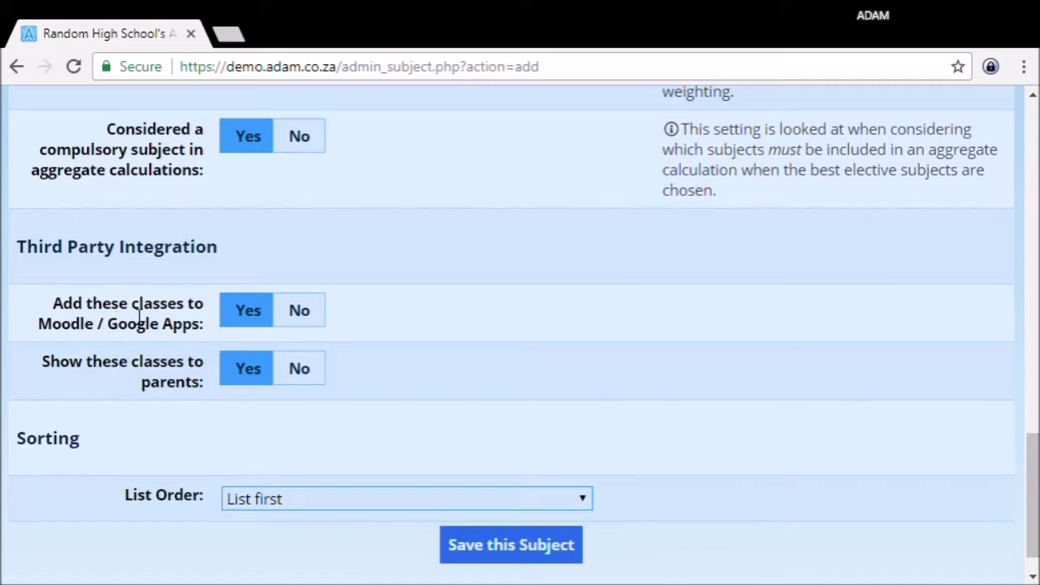
drag(72, 335, 165, 337)
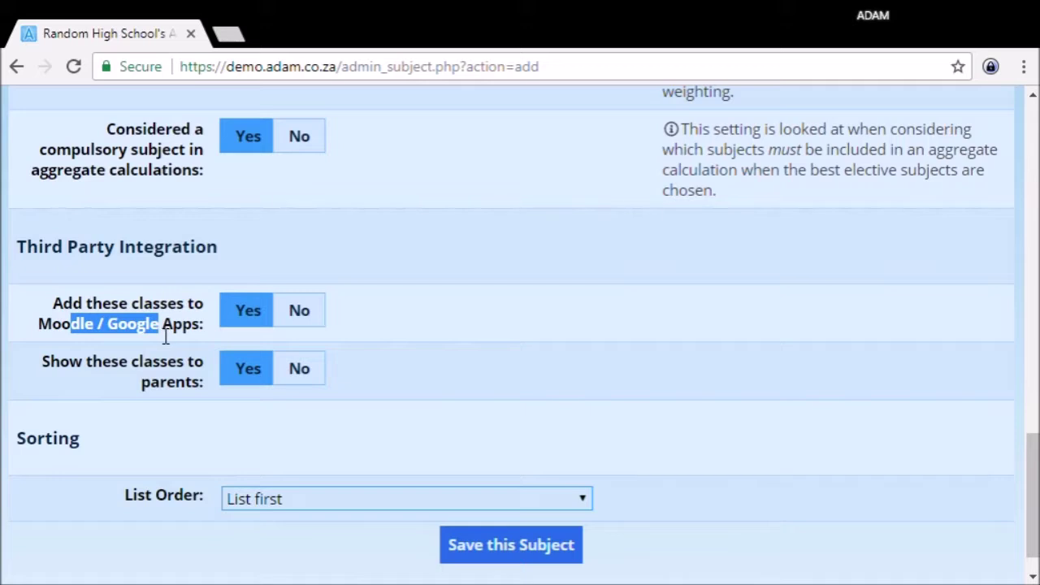
click(294, 322)
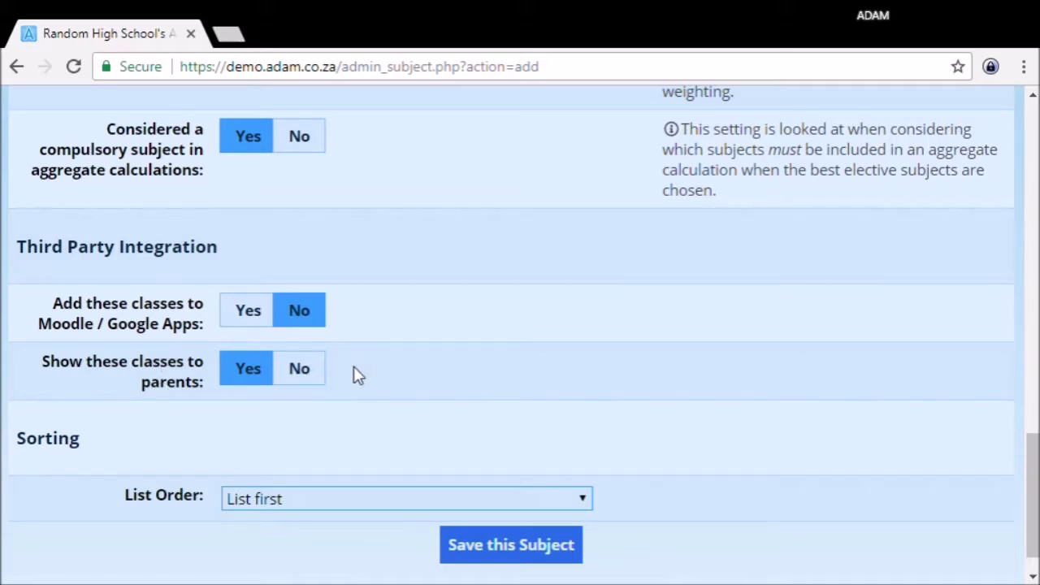
click(294, 380)
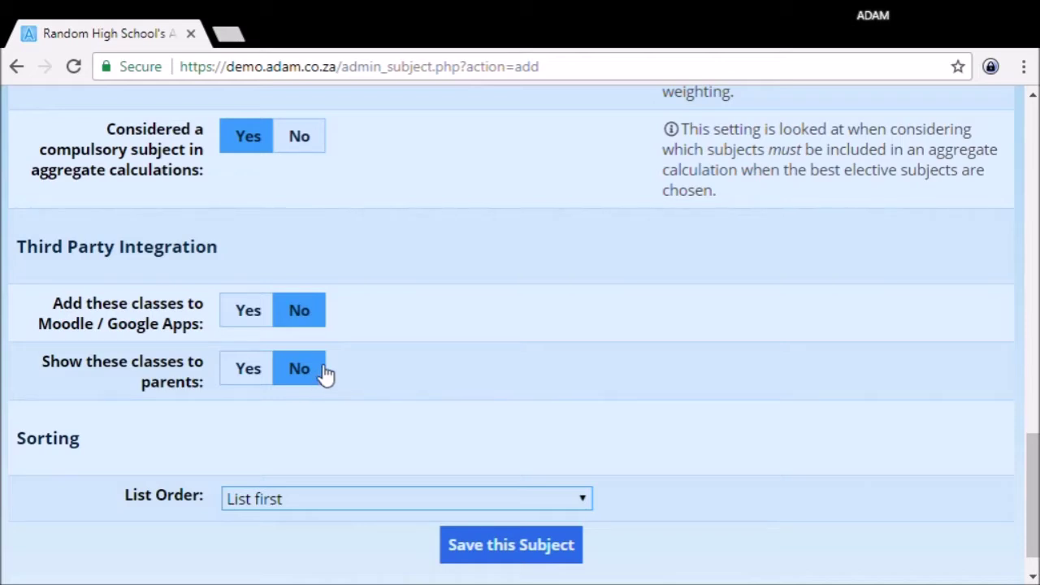
click(252, 372)
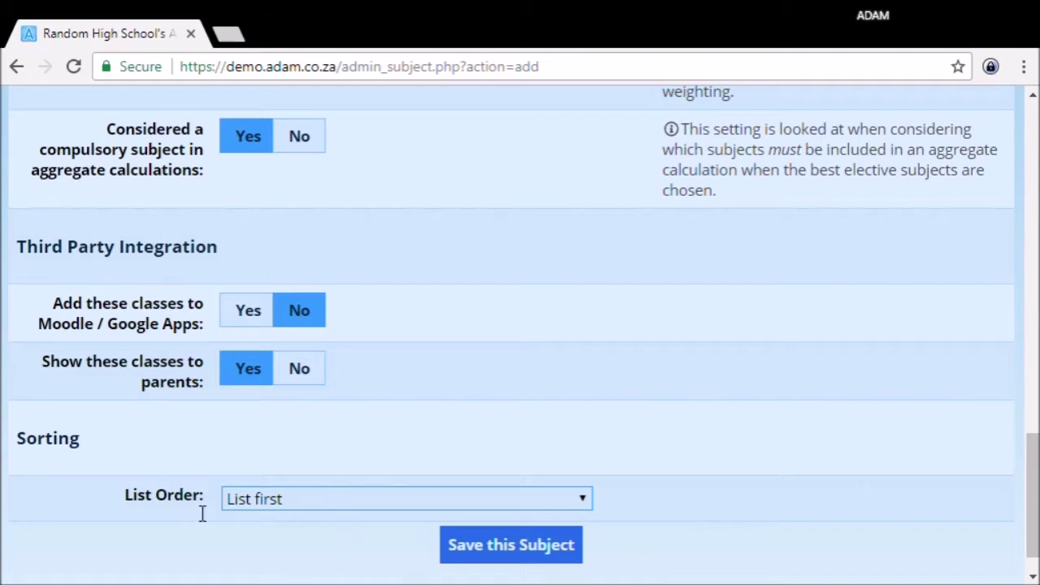
click(483, 559)
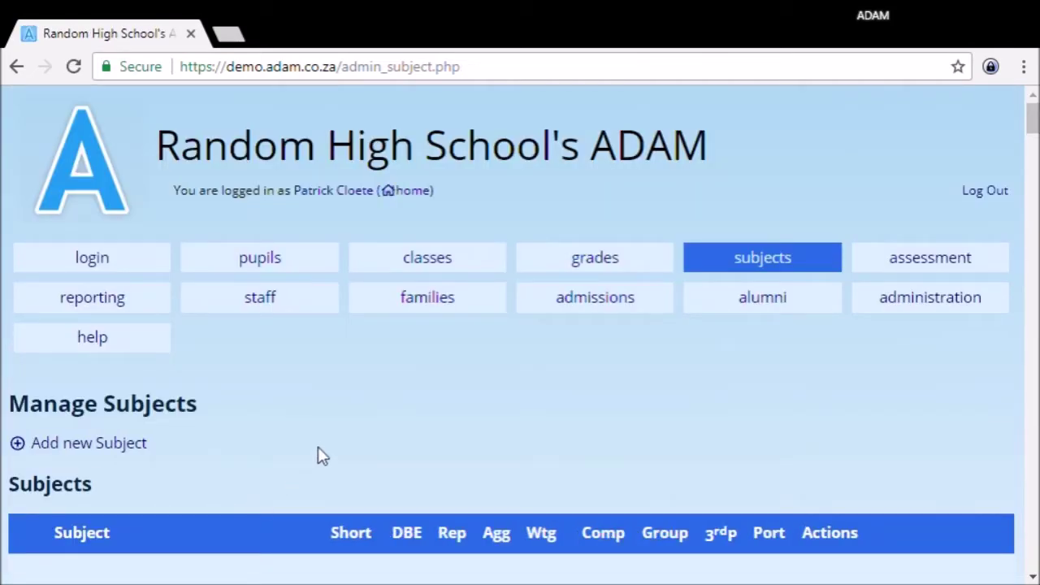
- Check the English Home Language row in the subject list and open that subject for editing to review its settings
scroll(318, 455, down, 5)
drag(73, 252, 341, 267)
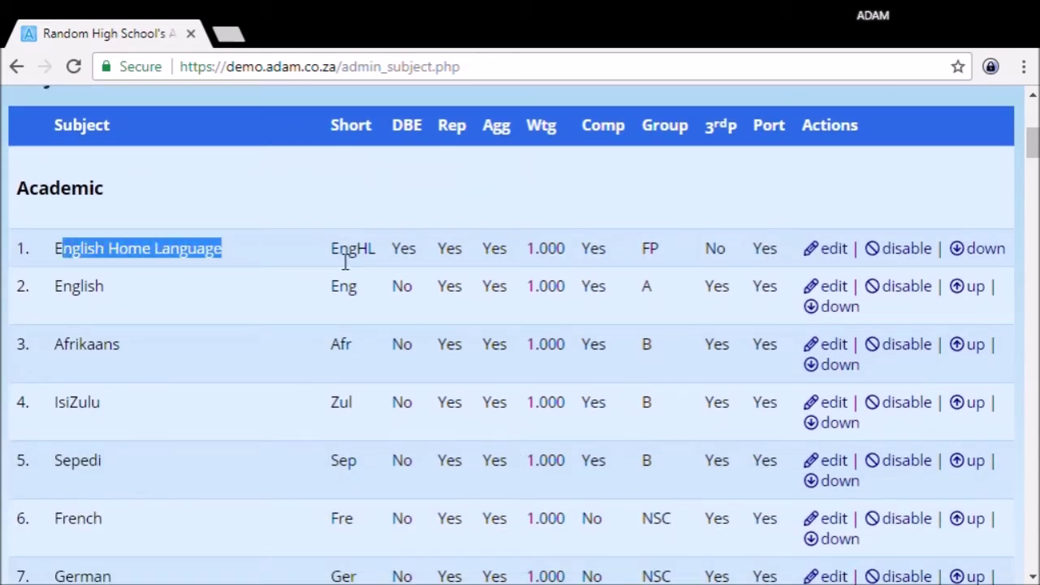
scroll(208, 281, down, 1)
scroll(211, 286, up, 1)
click(123, 306)
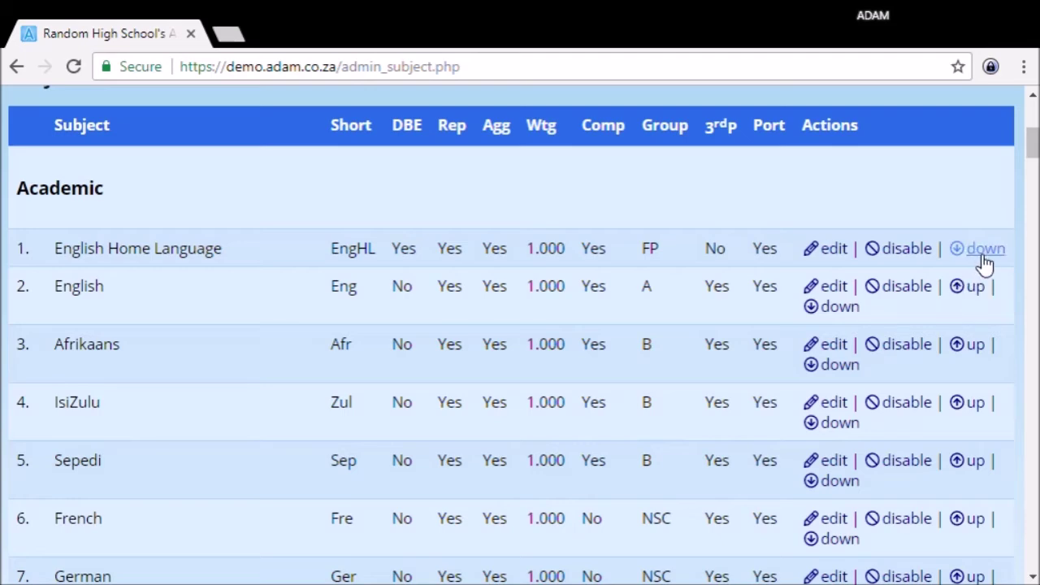
click(834, 249)
scroll(664, 346, down, 10)
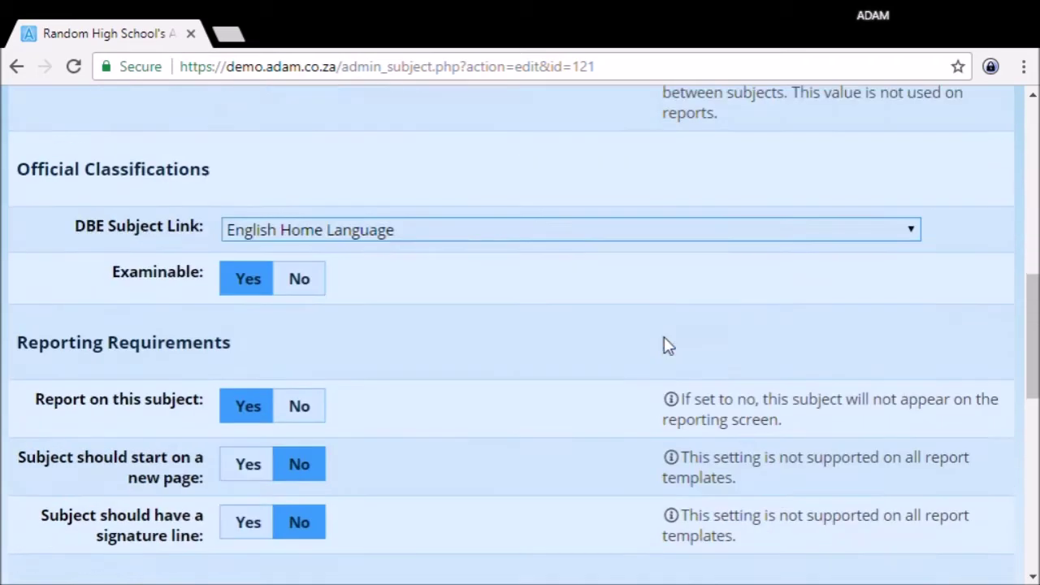
- Try out the subject's list order positions as far as List after German
scroll(664, 345, down, 8)
click(298, 476)
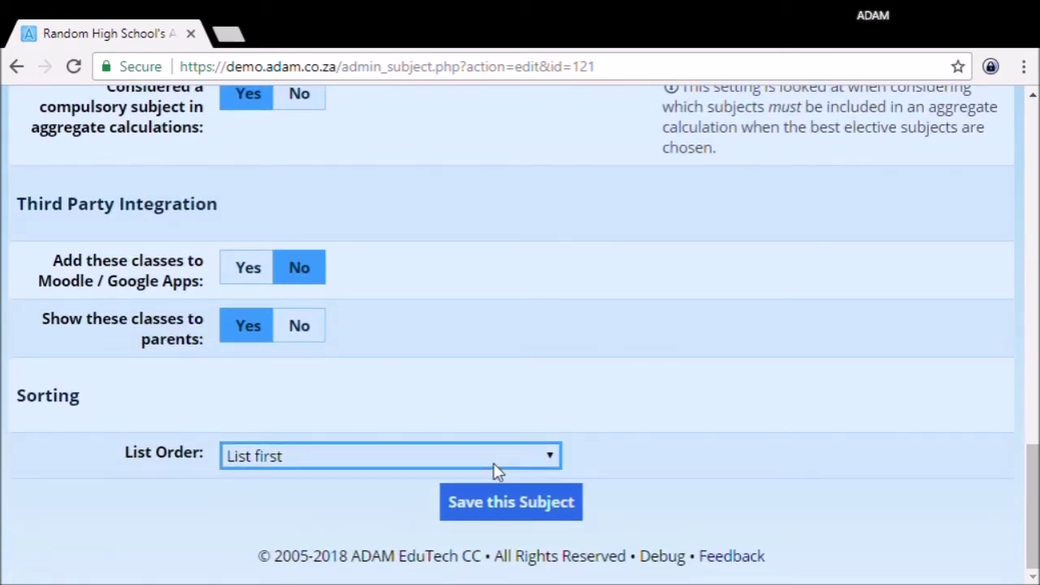
key(Down)
key(Down)
key(Down)
key(Down)
key(Down)
key(Down)
key(Down)
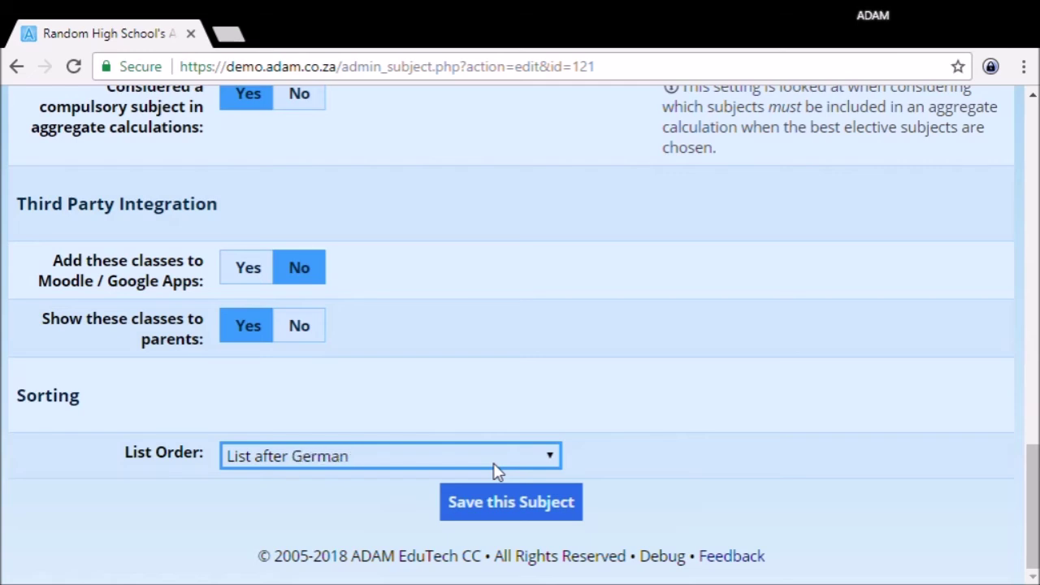
- Set the subject's list order to List first and save the subject
key(Up)
key(Up)
key(Up)
key(Up)
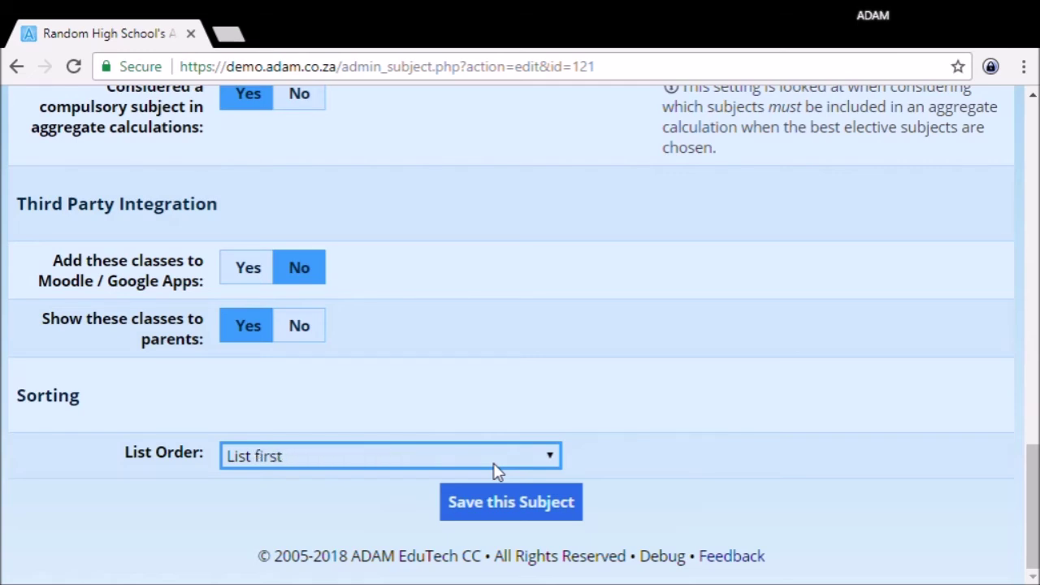
click(530, 515)
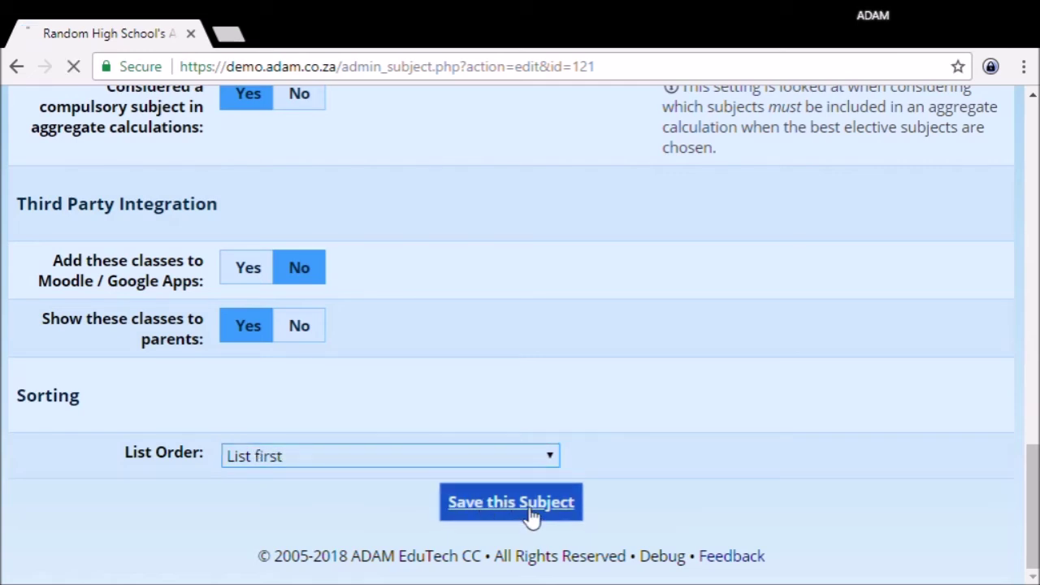
- Check the position of English Home Language among the Academic subjects in the subject list
scroll(488, 471, down, 3)
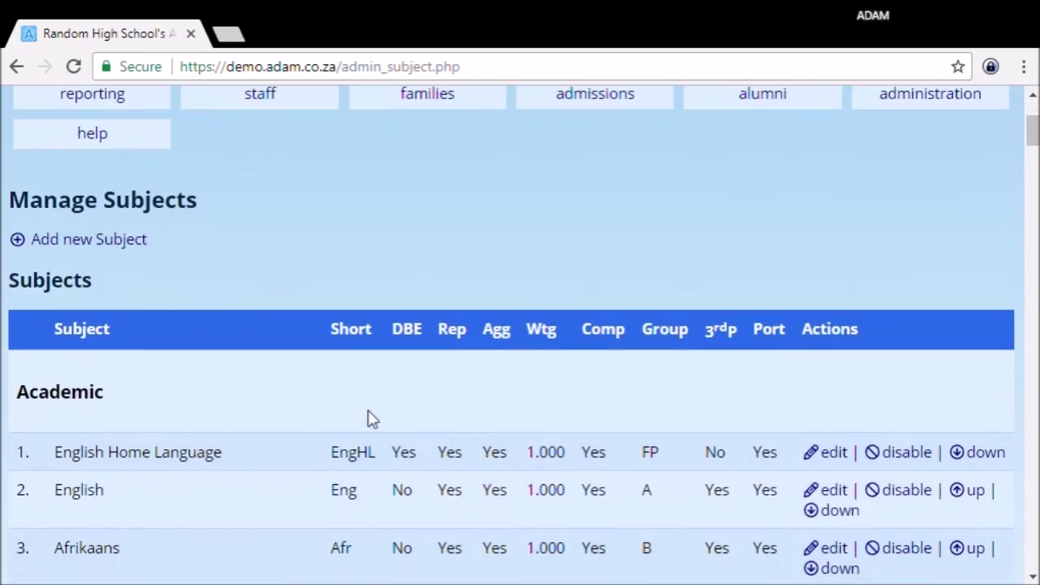
drag(69, 457, 244, 455)
click(260, 455)
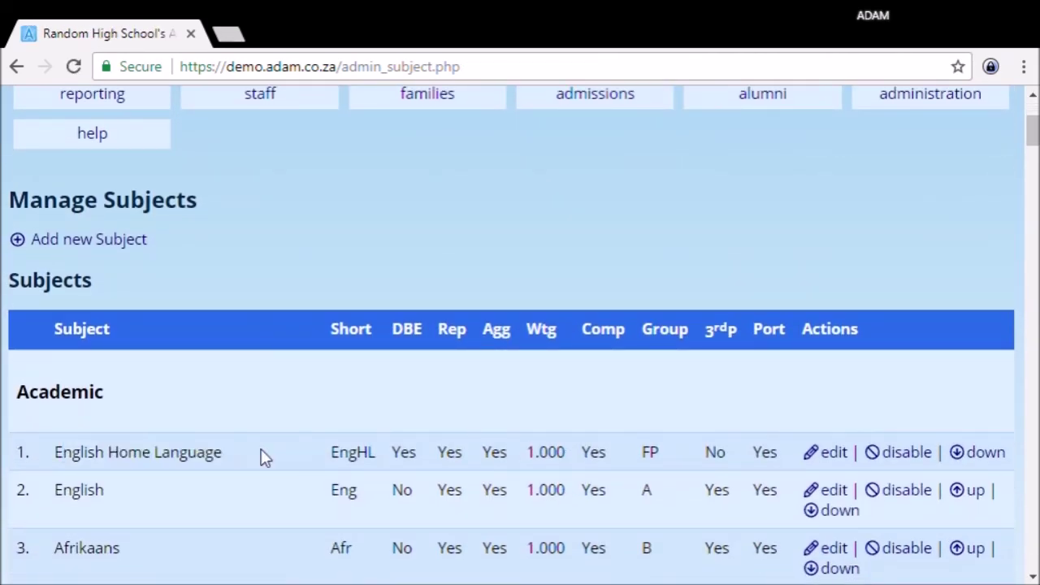